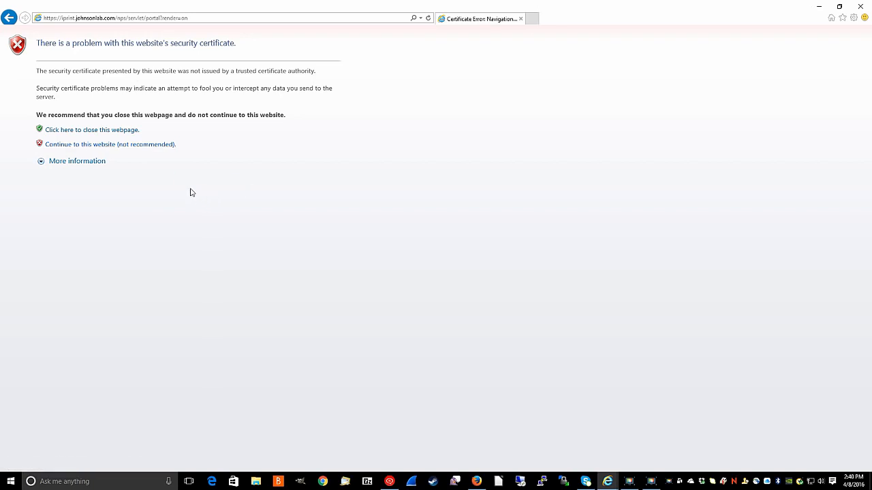
- Continue past the certificate warning and log in to iManager as admin with the saved account password
left_click(98, 145)
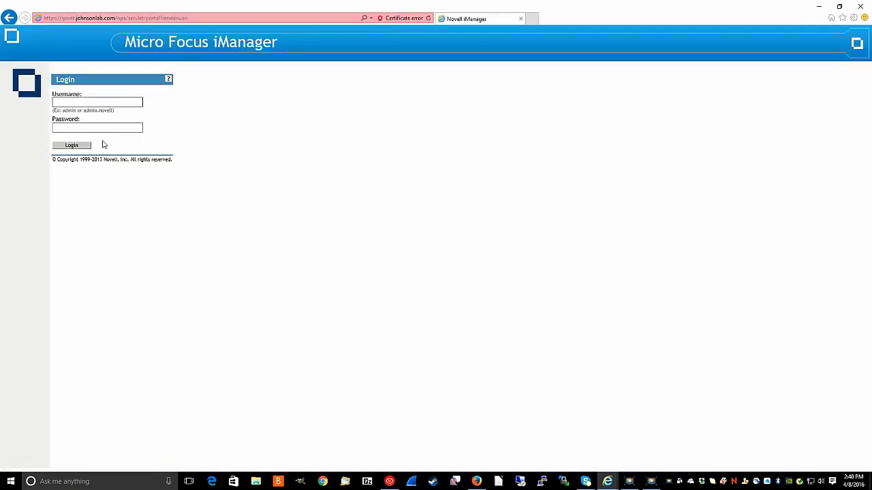
left_click(87, 102)
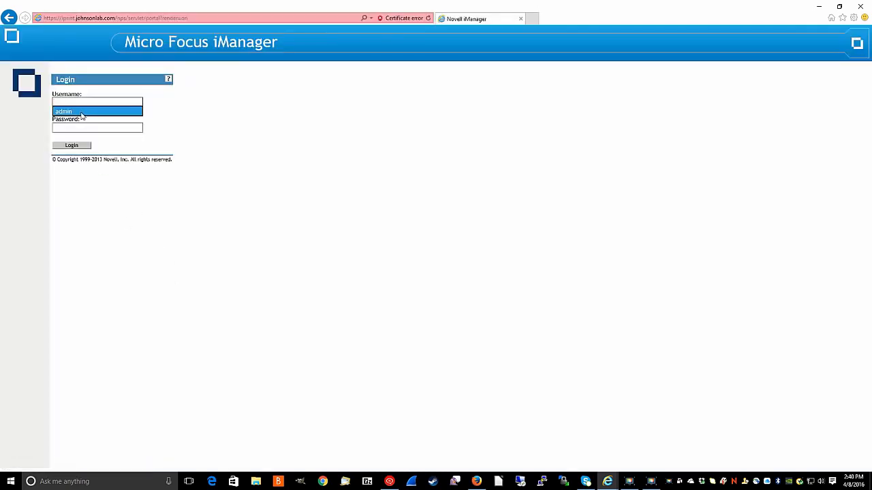
left_click(81, 113)
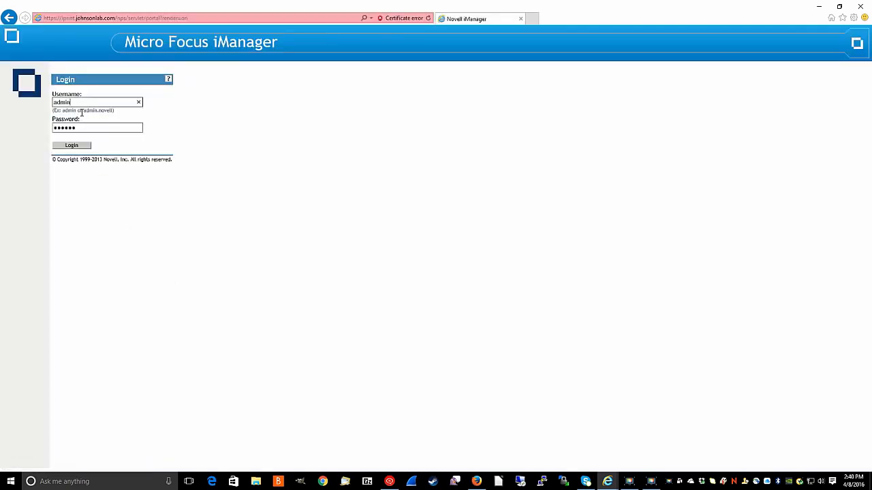
left_click(71, 145)
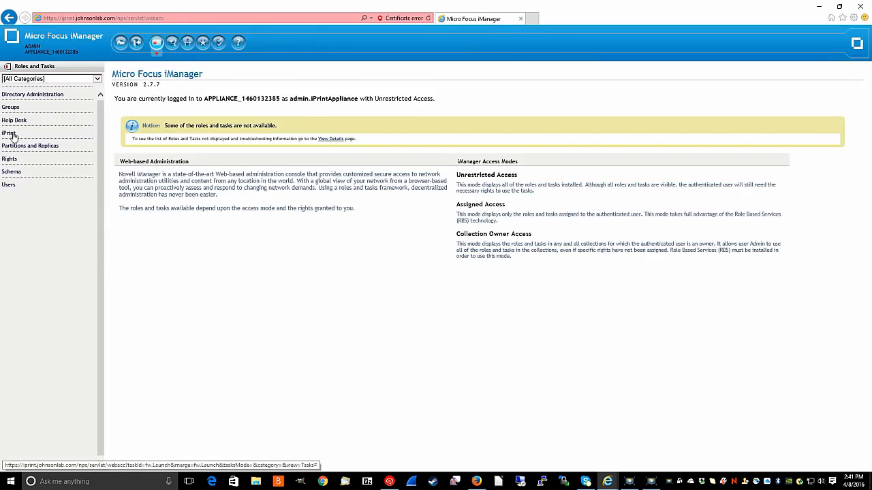
- Open the driver_store object in the iPrintAppliance container for management through the iPrint Manage Driver Store task
left_click(9, 134)
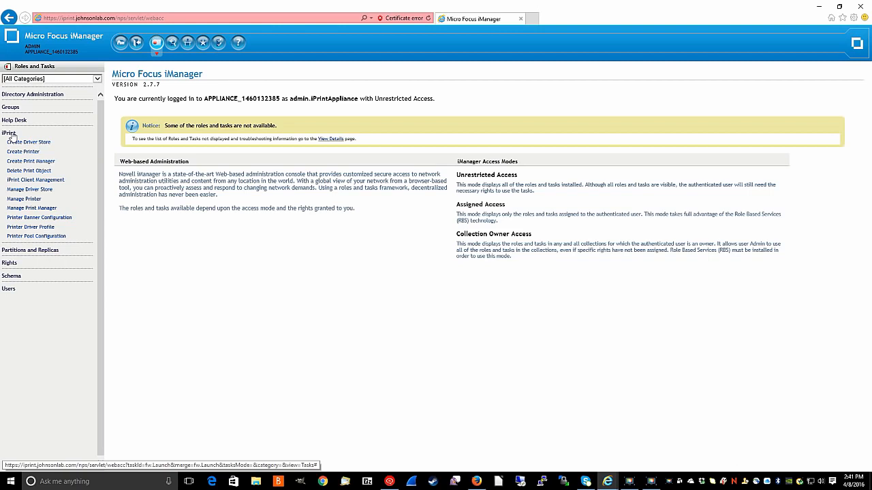
left_click(22, 190)
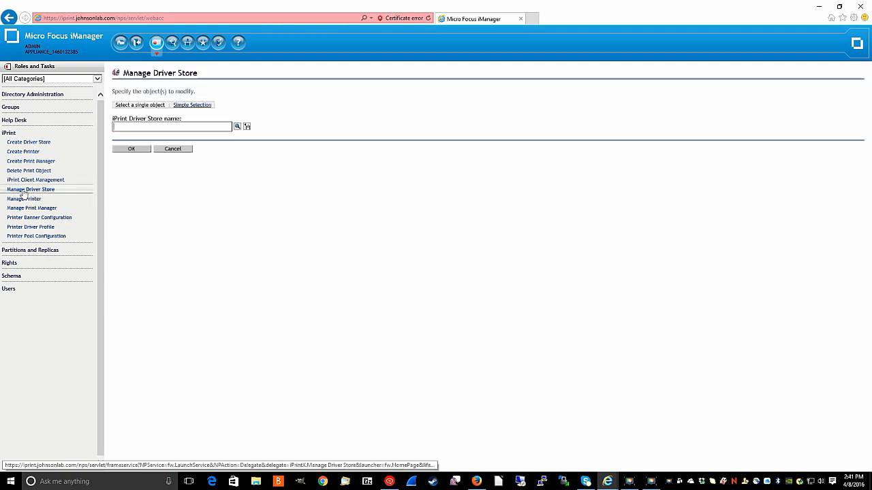
left_click(237, 127)
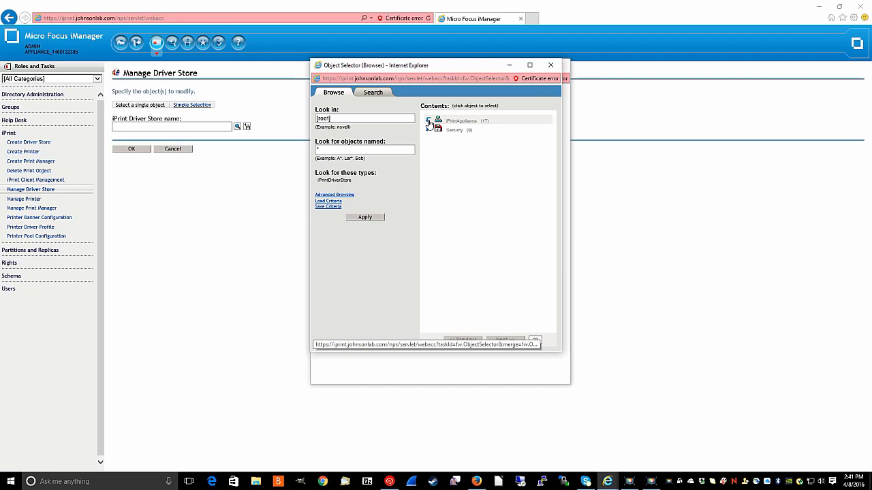
left_click(429, 122)
left_click(457, 132)
left_click(130, 149)
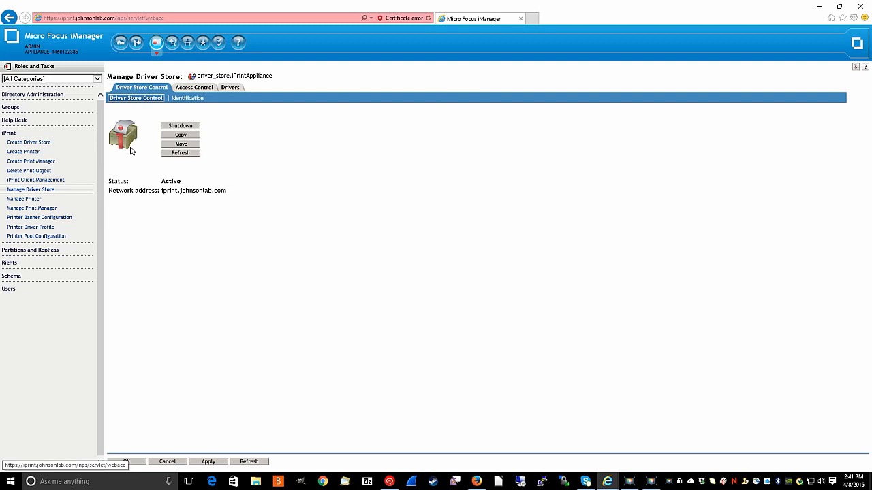
- Add the Dell 1135n Laser MFP Version 10.0.10586.0 driver from the system for Windows 8/8.1/10 (64 bit) and save the driver store
left_click(231, 88)
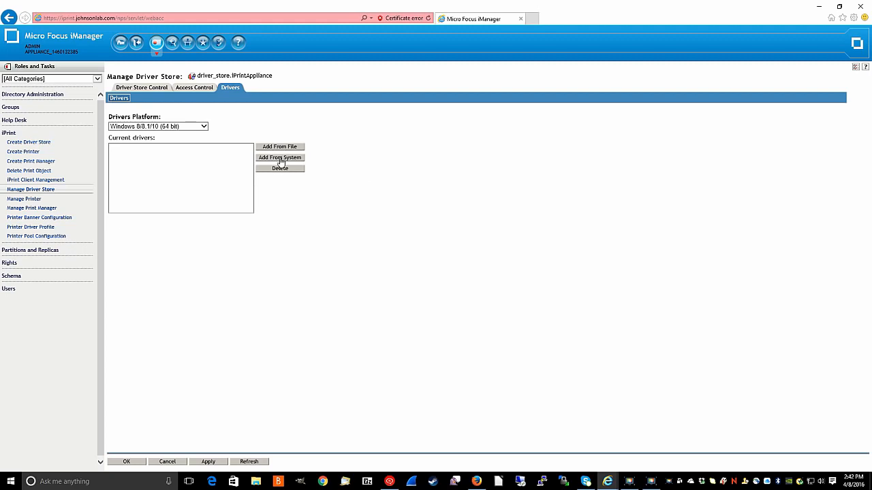
left_click(281, 158)
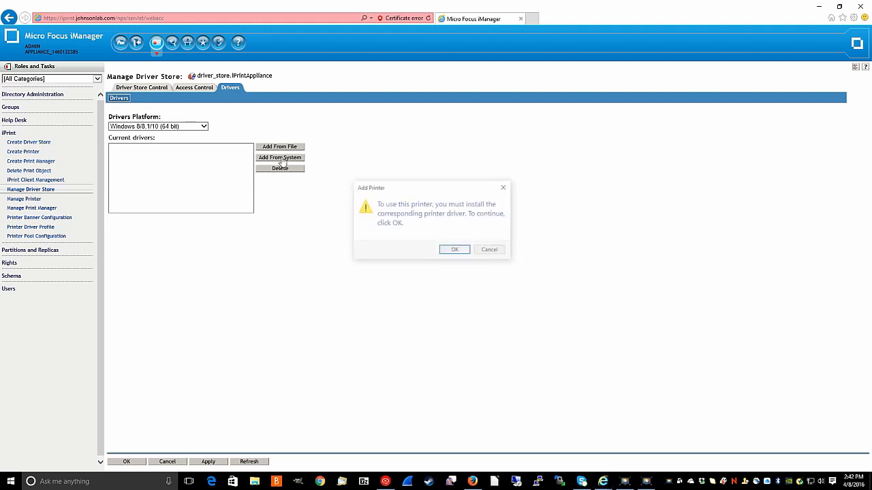
left_click(455, 251)
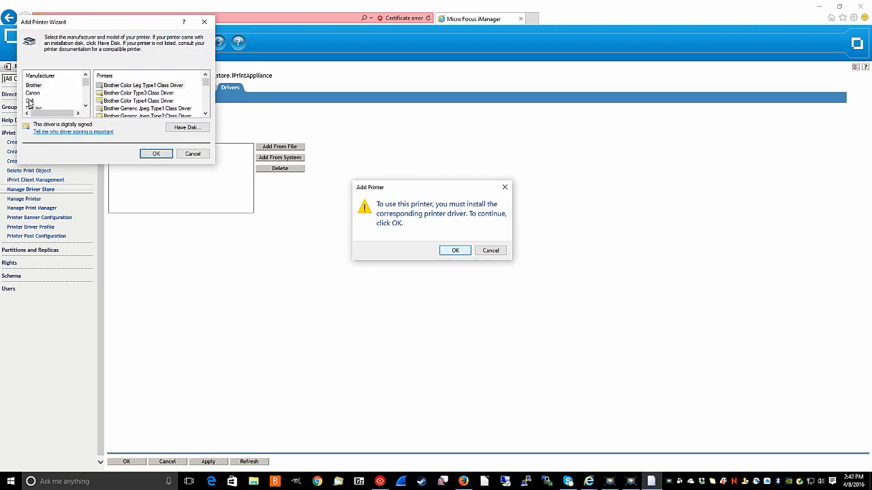
left_click(29, 100)
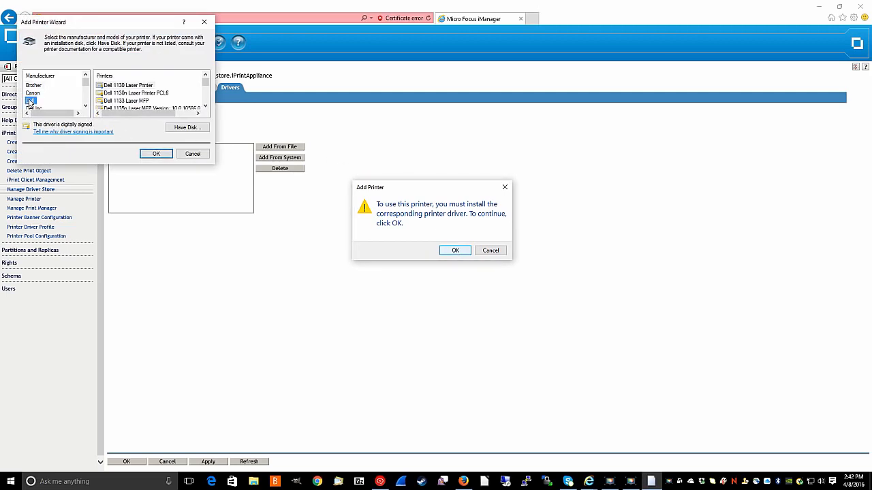
left_click(205, 106)
left_click(157, 102)
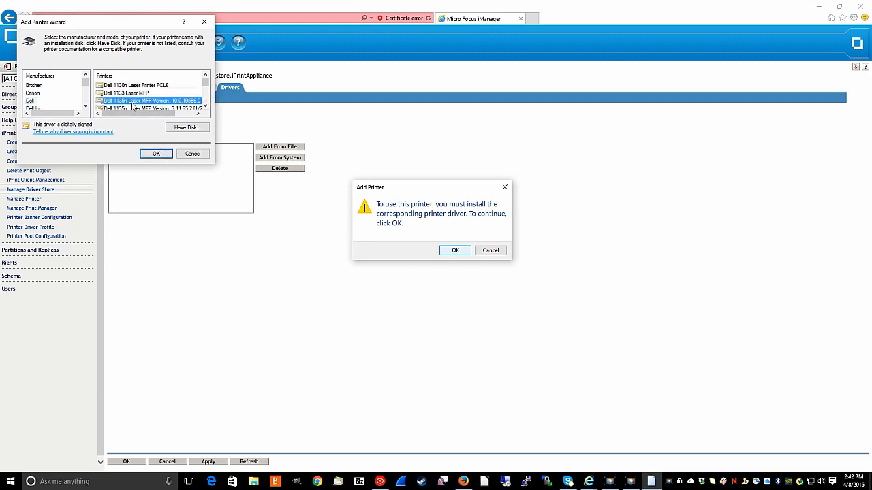
left_click(156, 153)
key("Return")
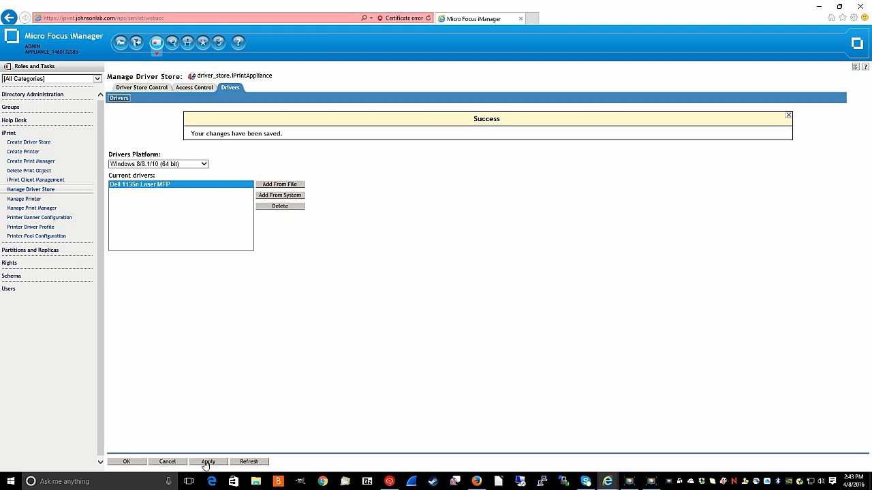
left_click(126, 462)
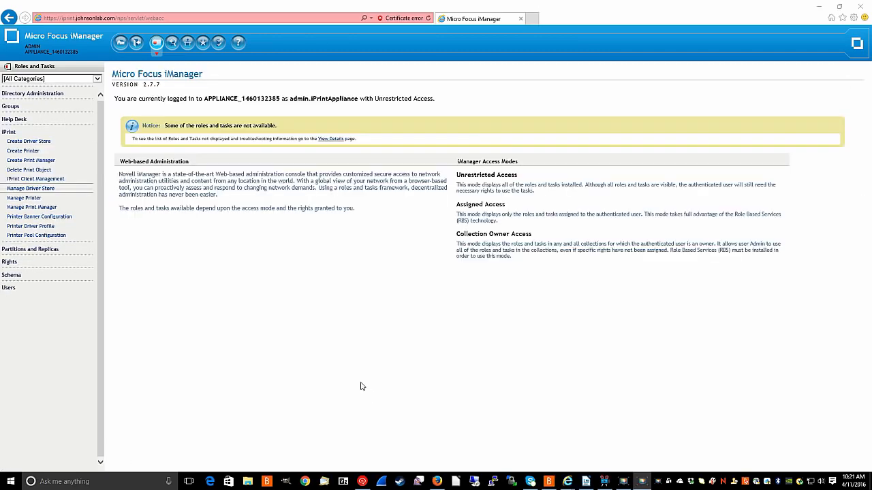
- Start creating an iPrint printer named Dell1135Floor1 and assign print_manager.iPrintAppliance as its print manager
left_click(23, 151)
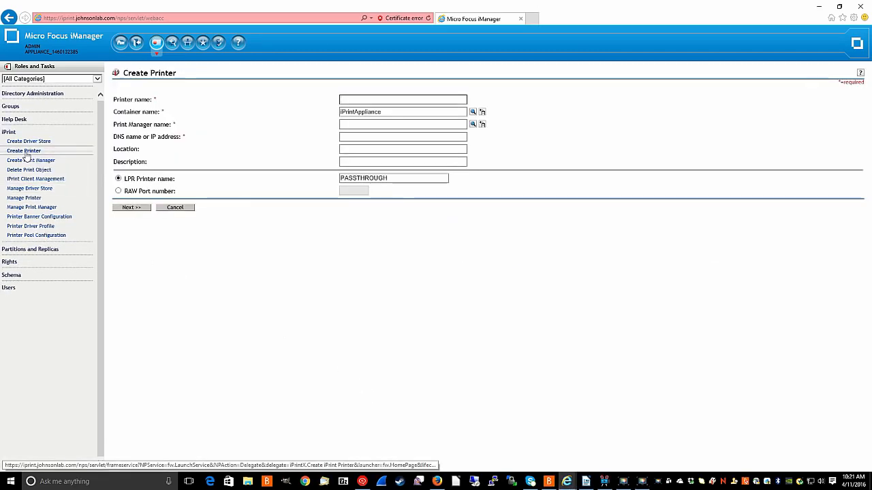
left_click(383, 99)
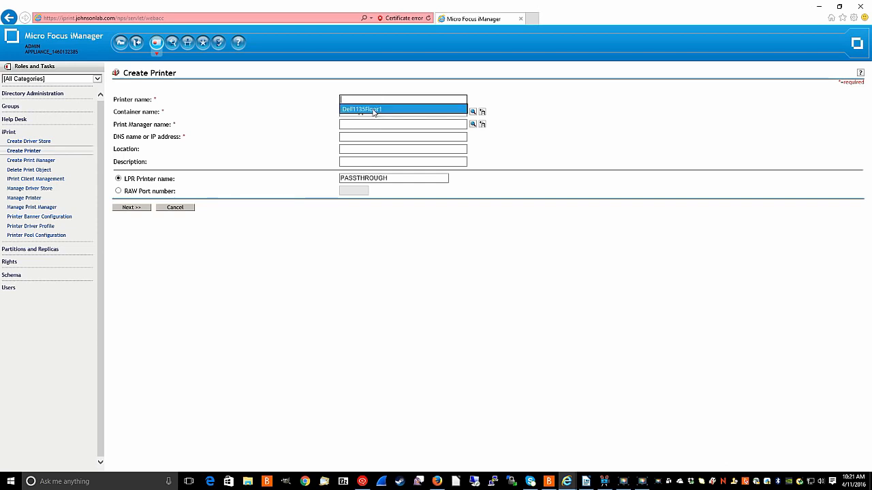
left_click(375, 109)
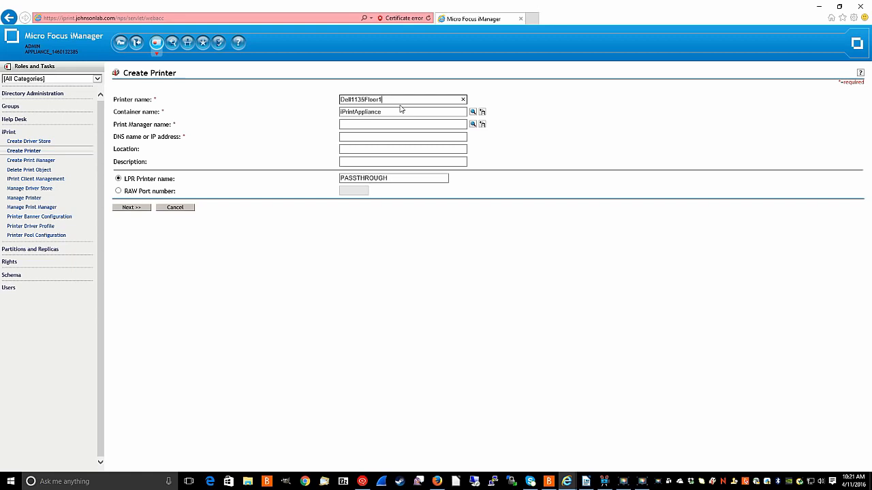
left_click(439, 124)
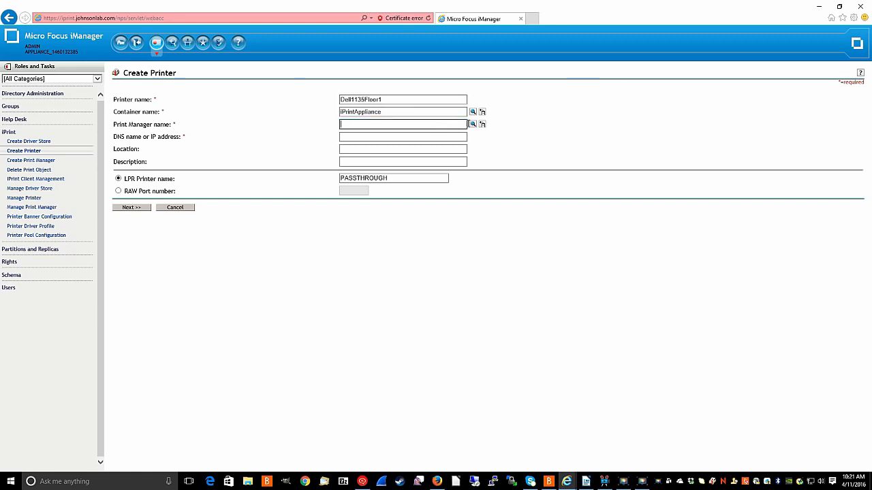
left_click(474, 126)
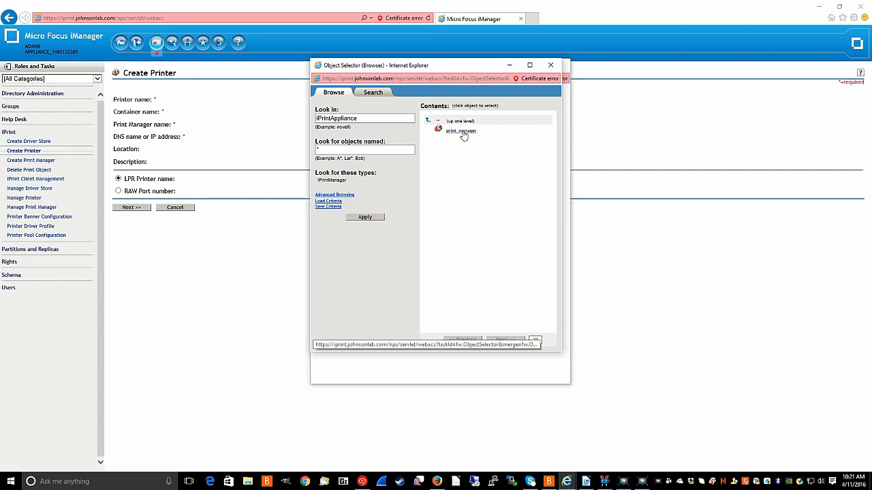
left_click(464, 134)
left_click(559, 65)
- Set the new printer's DNS name or IP address to 192.168.1.213
left_click(363, 140)
left_click(363, 138)
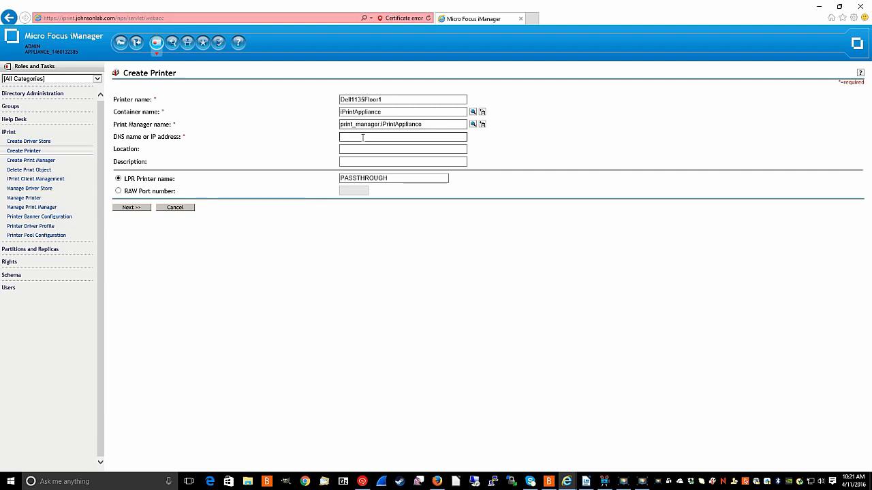
left_click(363, 137)
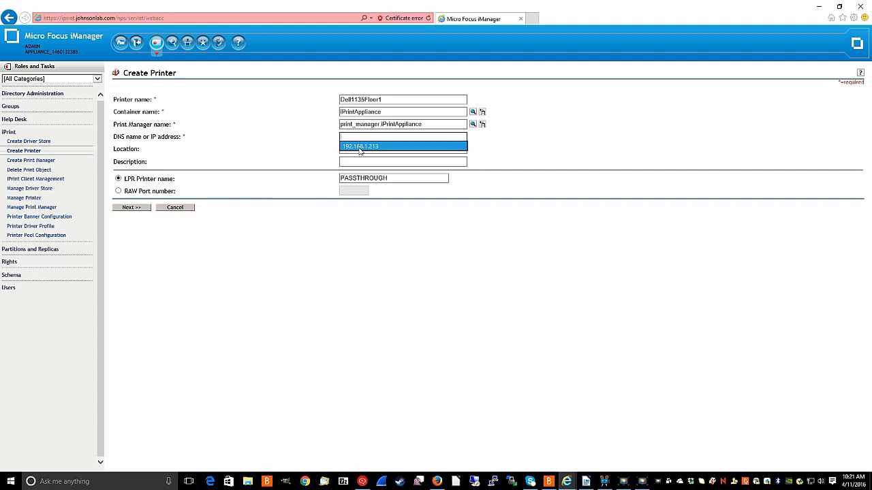
left_click(360, 147)
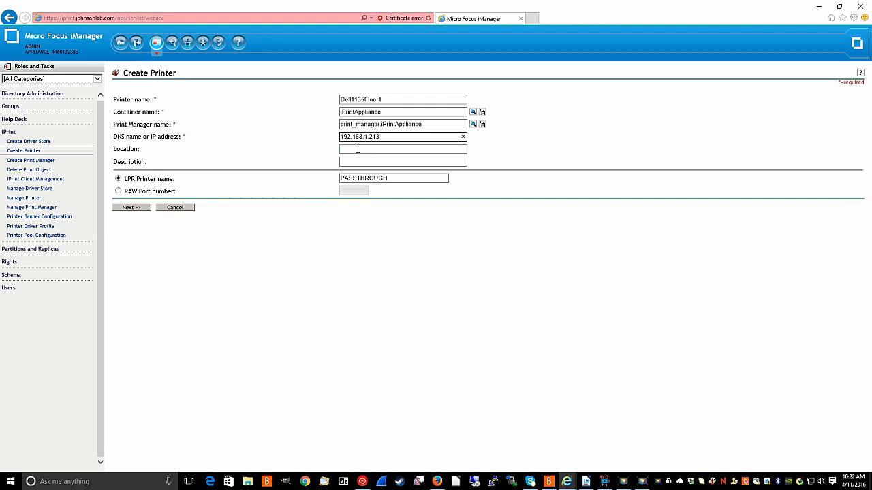
- Enter "Floor 1" as the new printer's location and "Black and White Laser" as its description
left_click(357, 149)
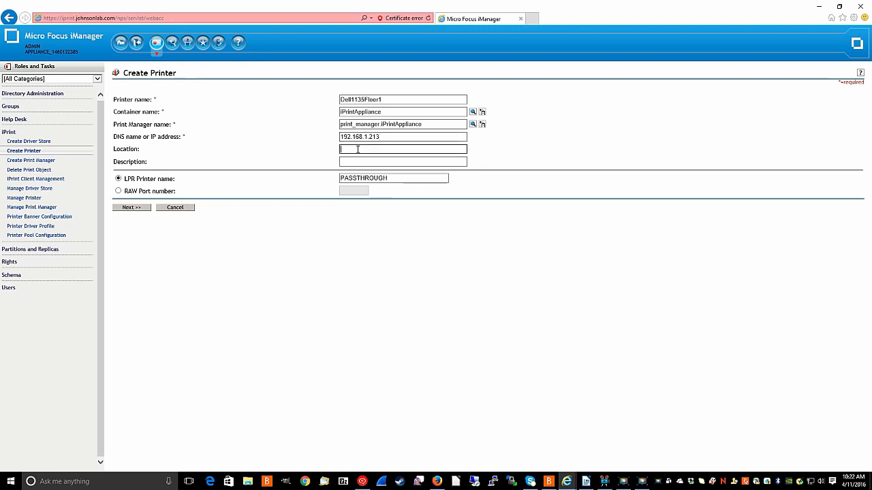
left_click(360, 151)
left_click(360, 158)
left_click(362, 163)
left_click(362, 162)
left_click(364, 172)
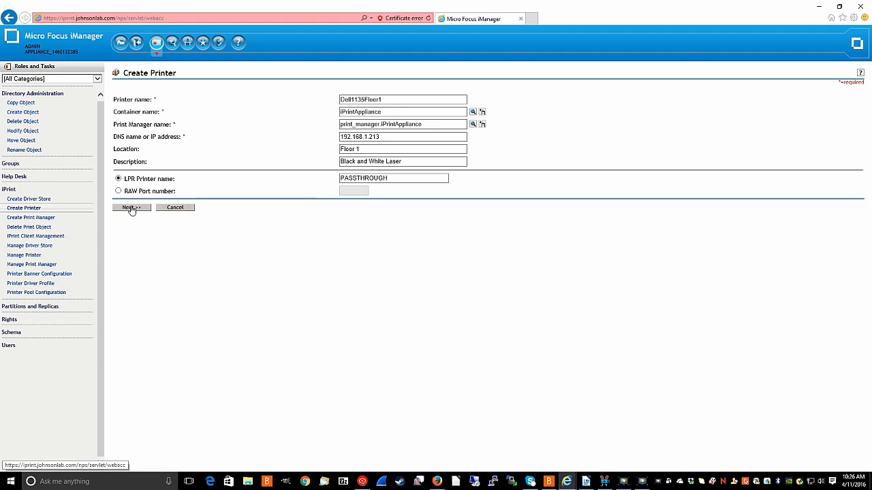
- Choose Dell 1135n Laser MFP as the default Windows 8/8.1/10 (64 bit) driver and finish creating the printer
left_click(131, 208)
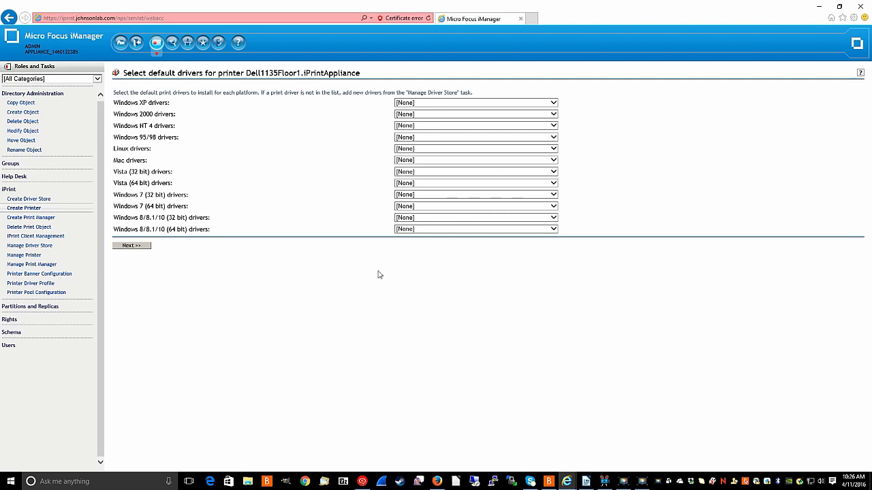
left_click(553, 230)
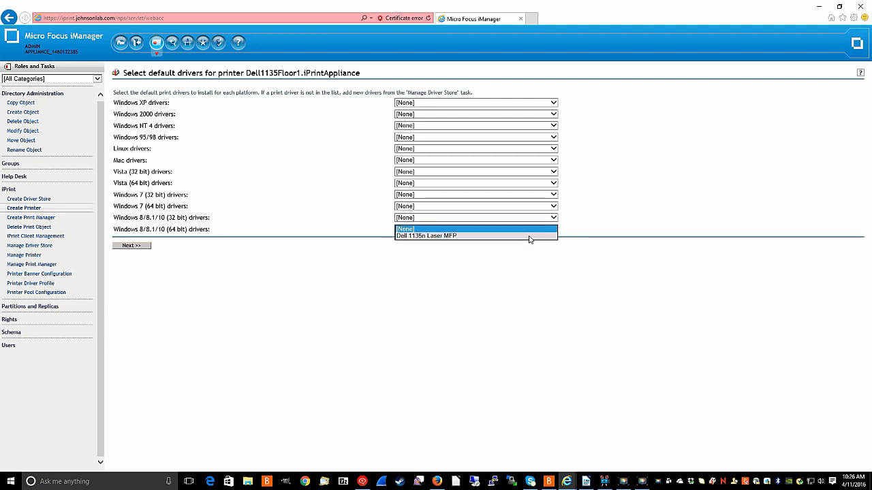
left_click(529, 236)
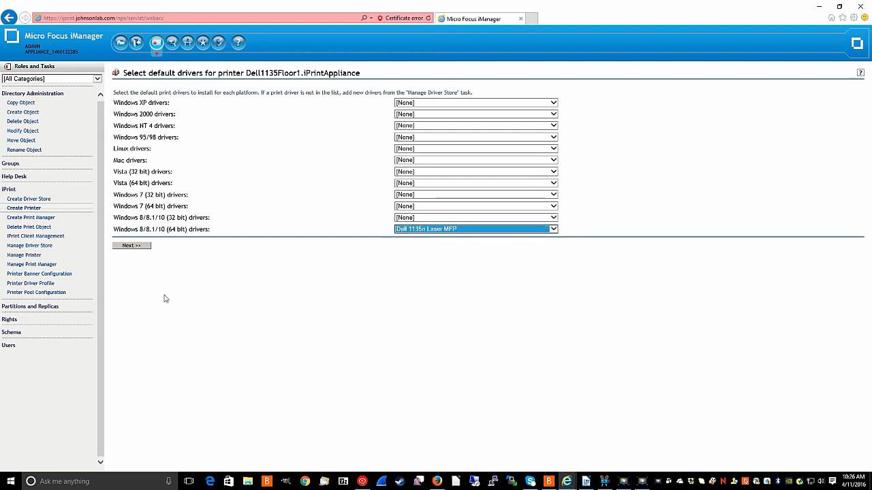
left_click(137, 248)
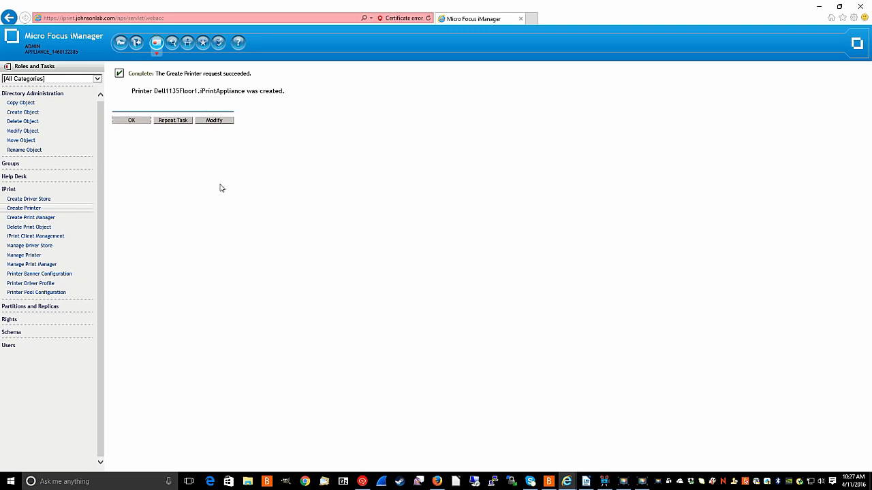
left_click(133, 120)
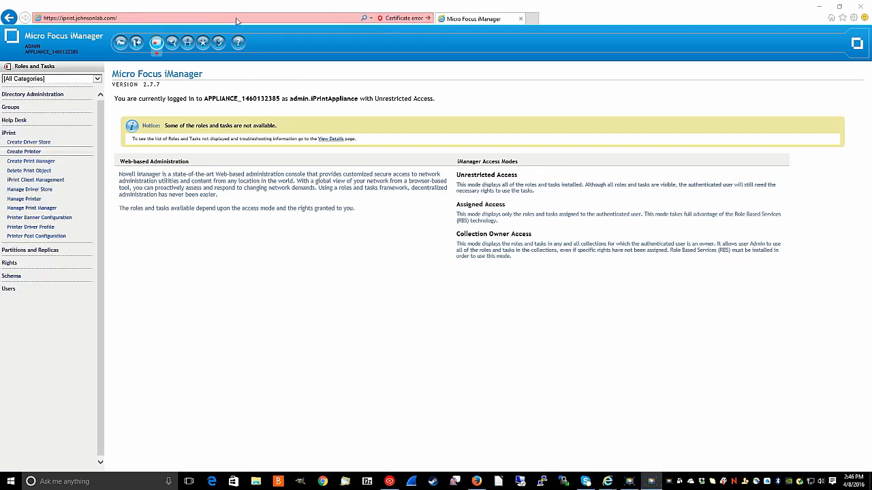
left_click(149, 19)
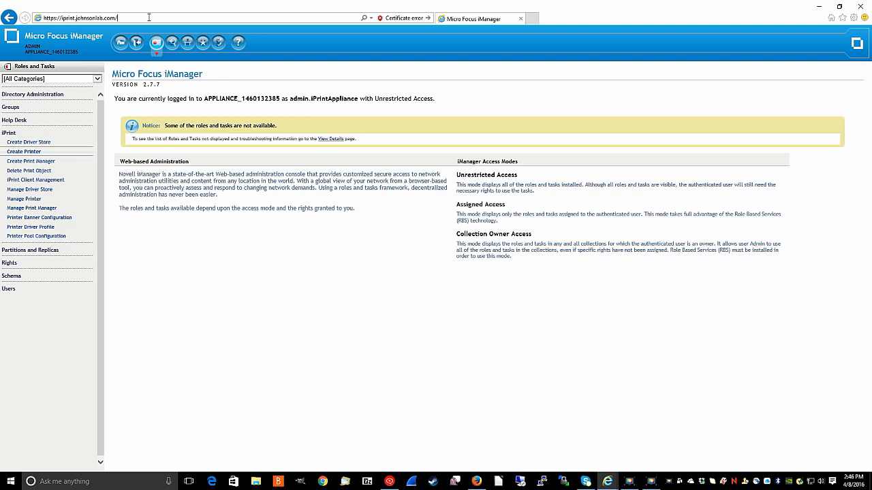
type("pp")
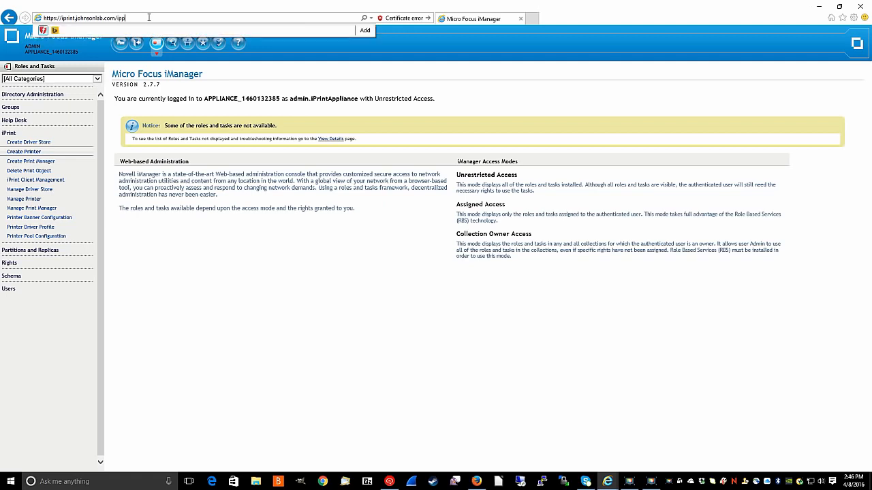
key("Return")
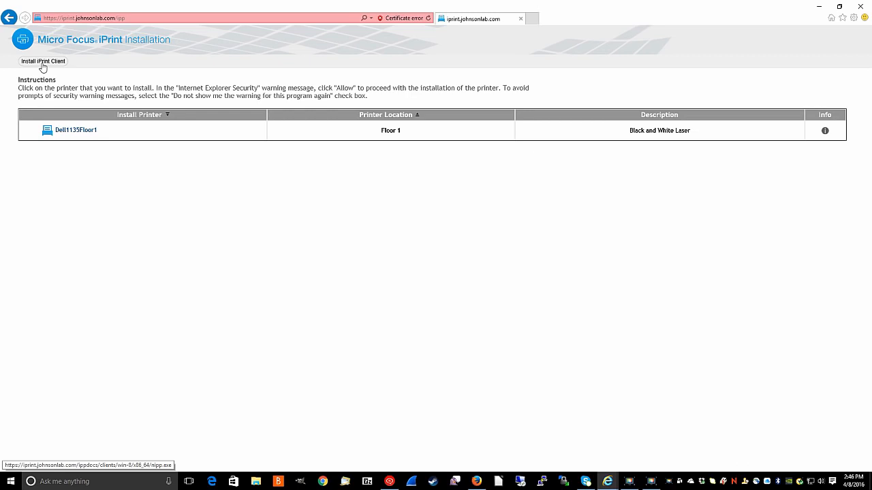
- Install the Dell1135Floor1 printer, allowing the Novell iPrint Printer Installation Utility to open without always asking and leaving the printer not set as default
left_click(77, 131)
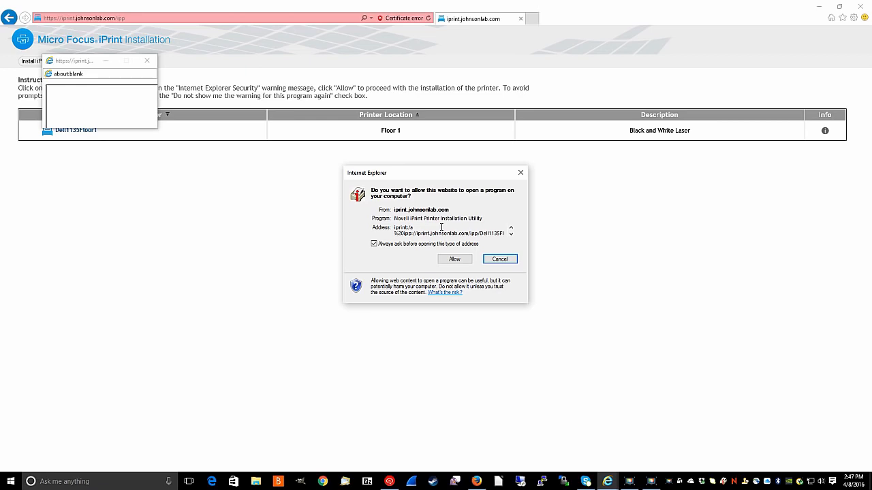
left_click(374, 244)
left_click(455, 260)
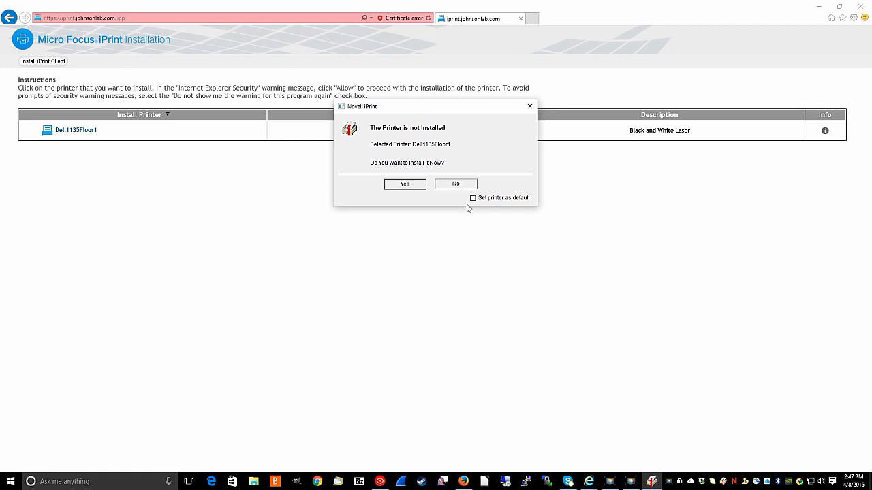
left_click(403, 186)
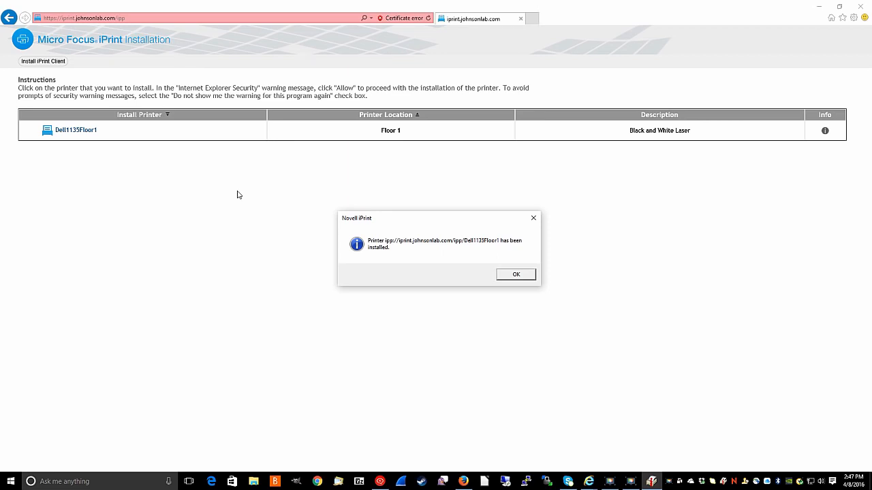
left_click(516, 274)
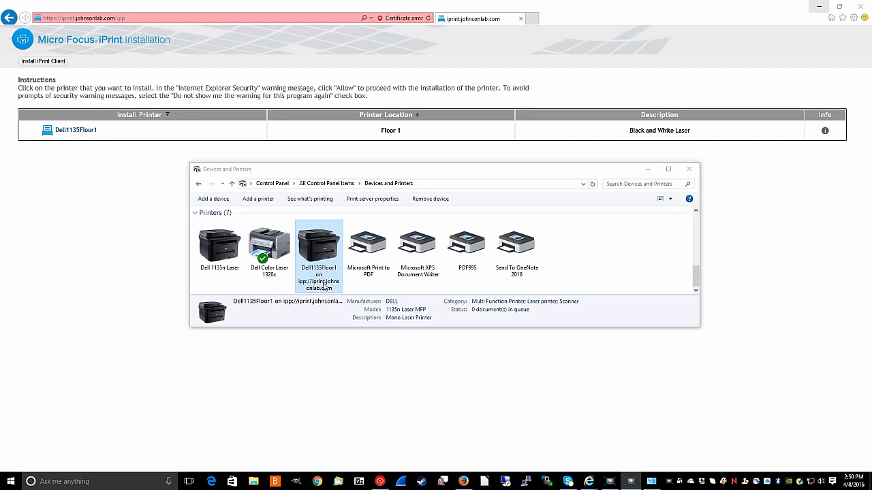
- Print a test page from the printer properties of Dell1135Floor1 in Devices and Printers, and close the properties
right_click(313, 250)
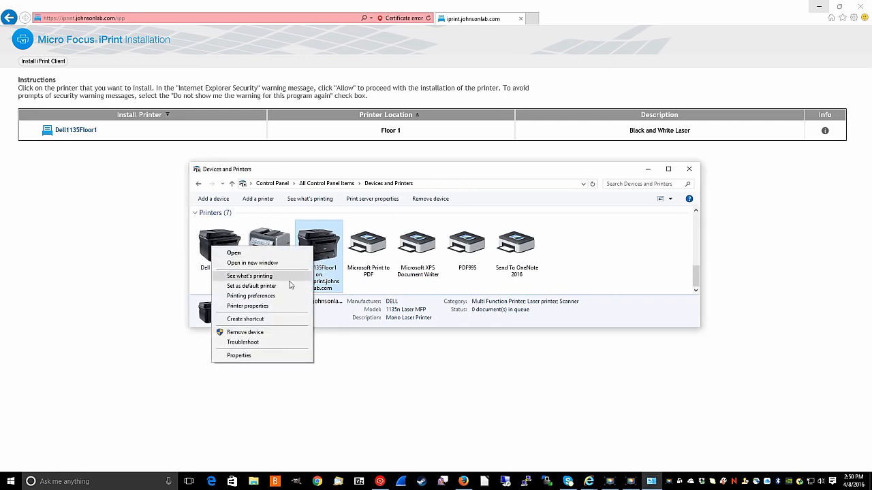
left_click(264, 307)
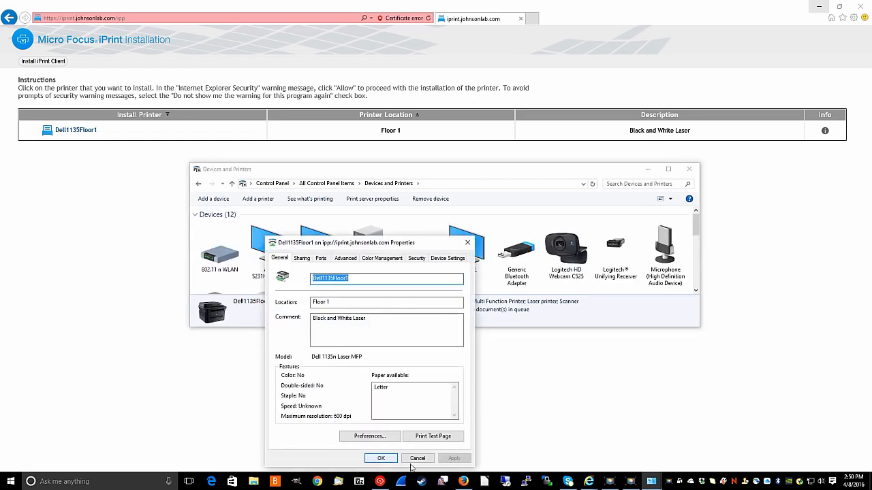
left_click(422, 437)
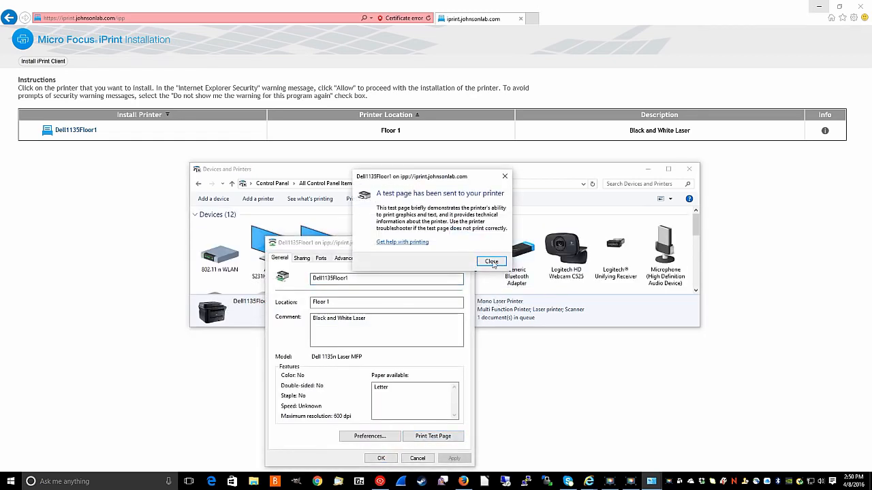
left_click(492, 263)
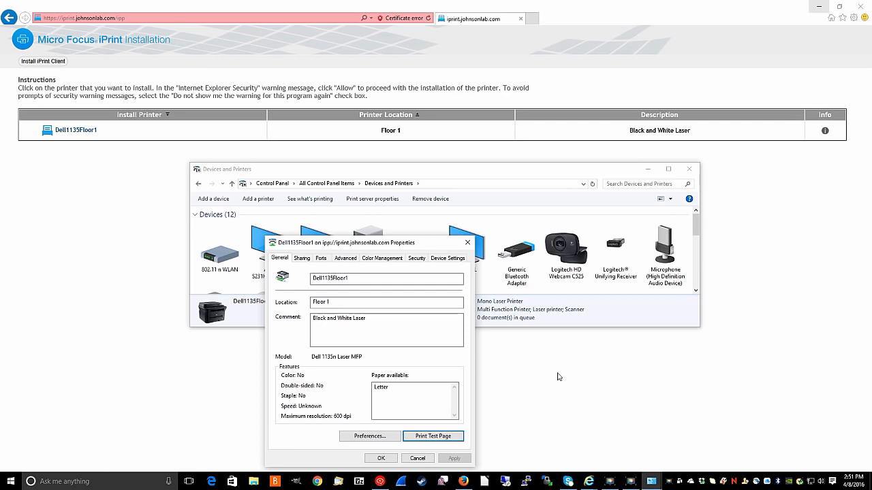
left_click(380, 457)
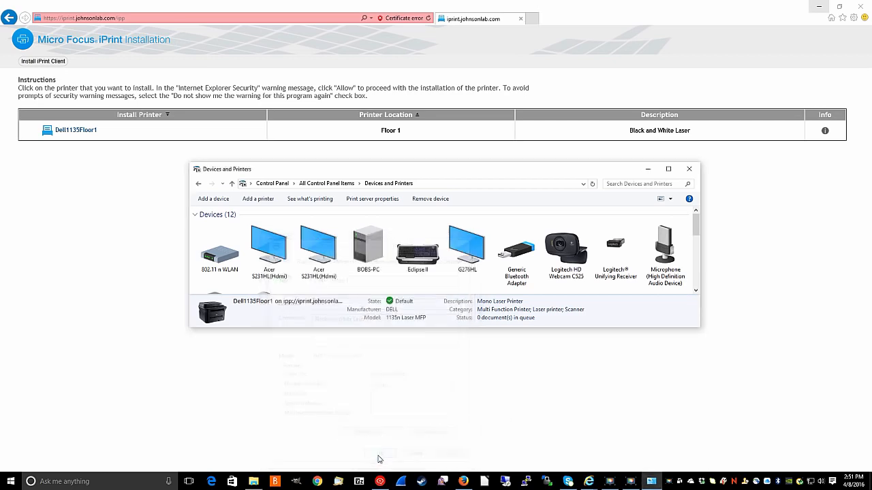